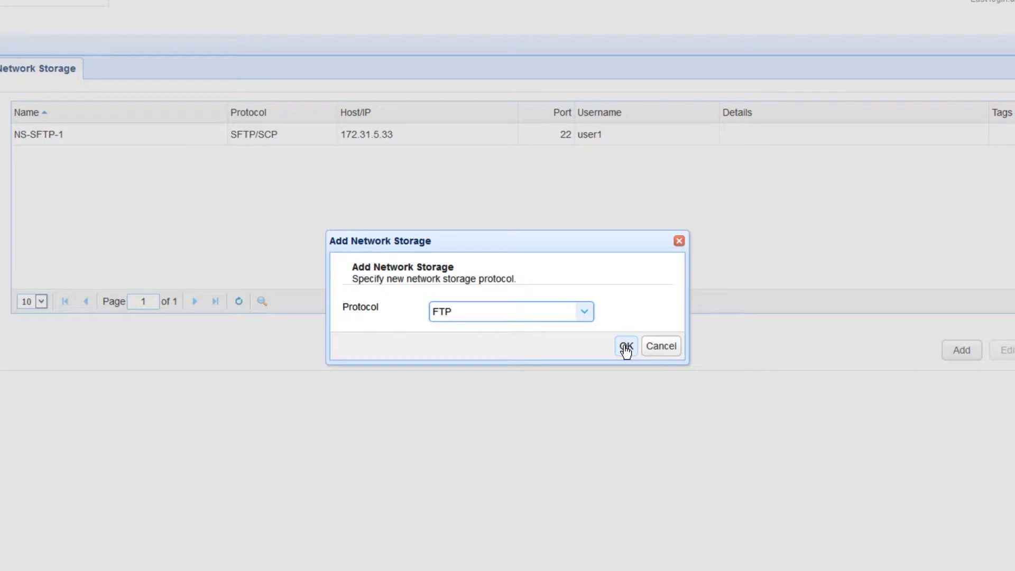
# Step: Choose FTP and enter storage name NS-FTPS-1 with host 172.31.5.33
pyautogui.click(624, 347)
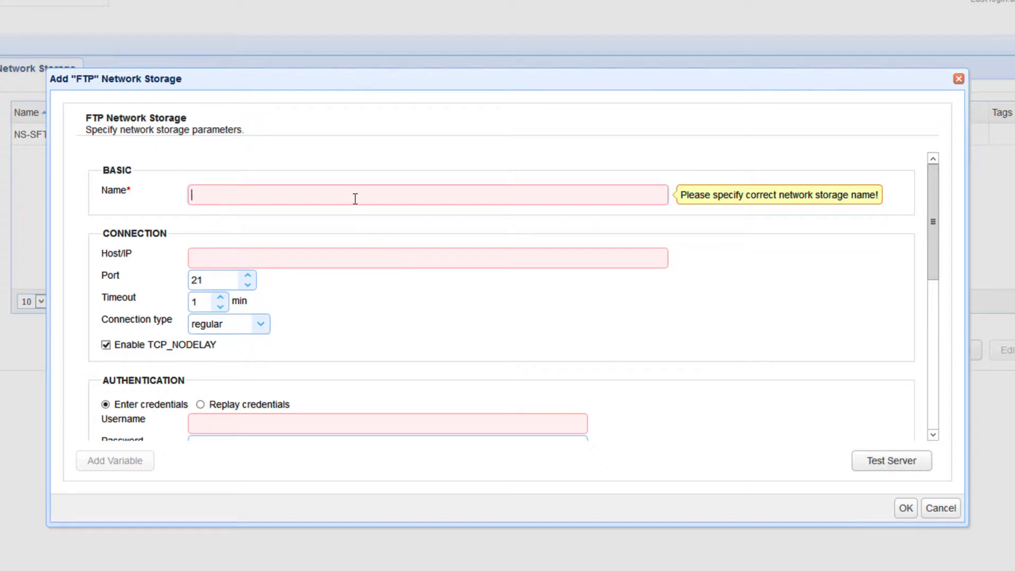
pyautogui.write('NS-FTPS-1')
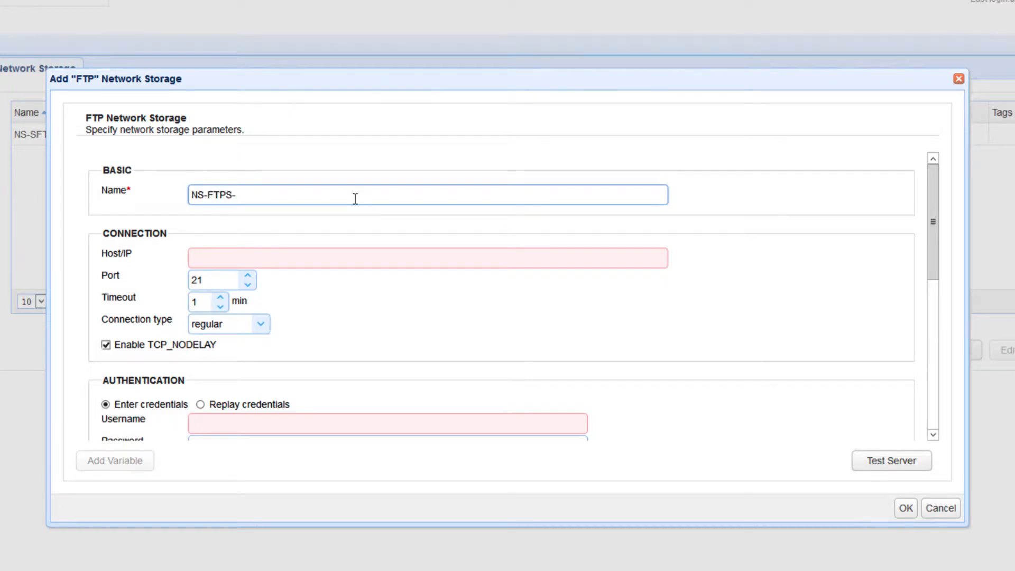
pyautogui.click(273, 259)
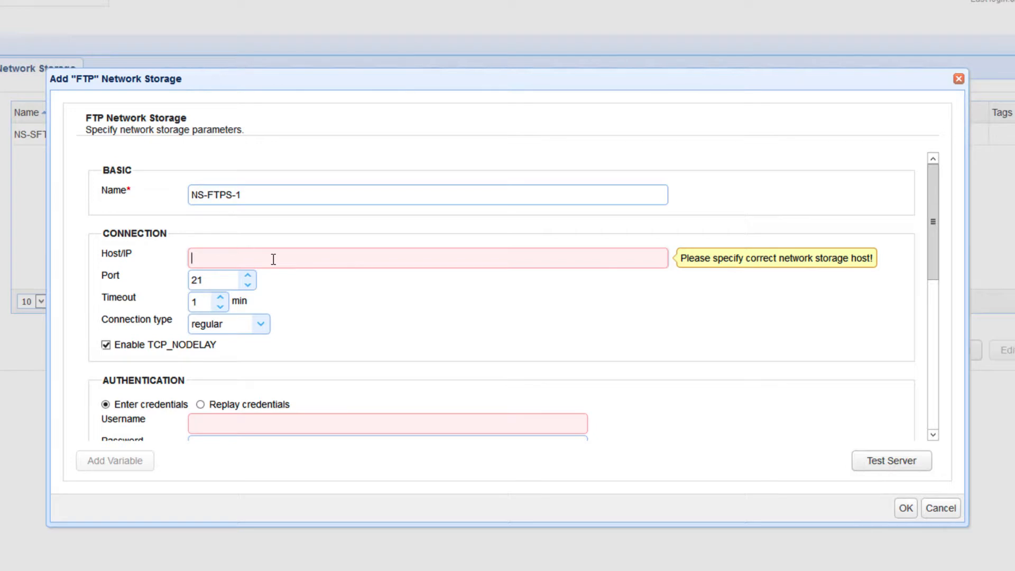
pyautogui.write('172.31.5.33')
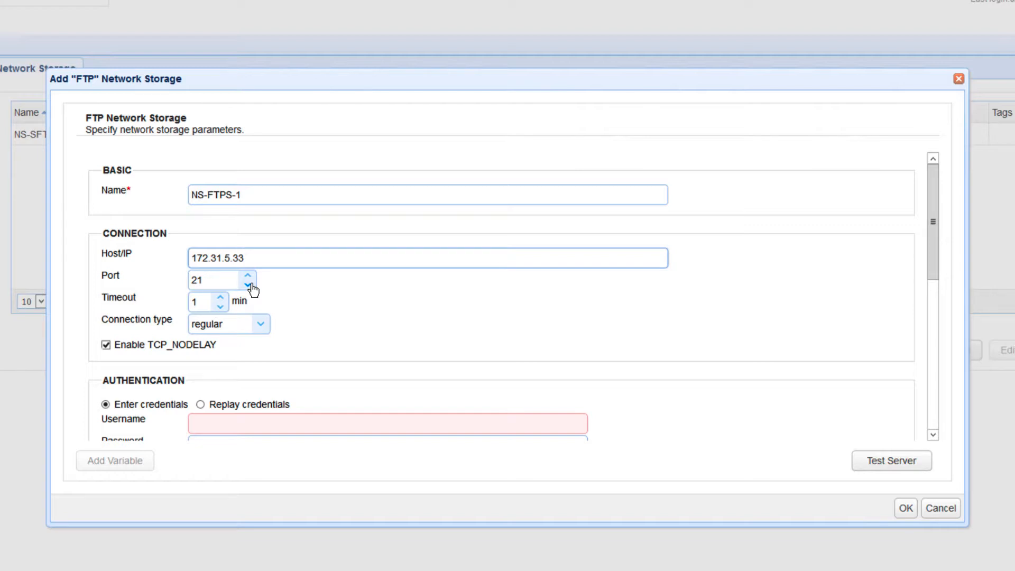
# Step: Enter the storage's login username and password, then review the connection type options
pyautogui.click(260, 324)
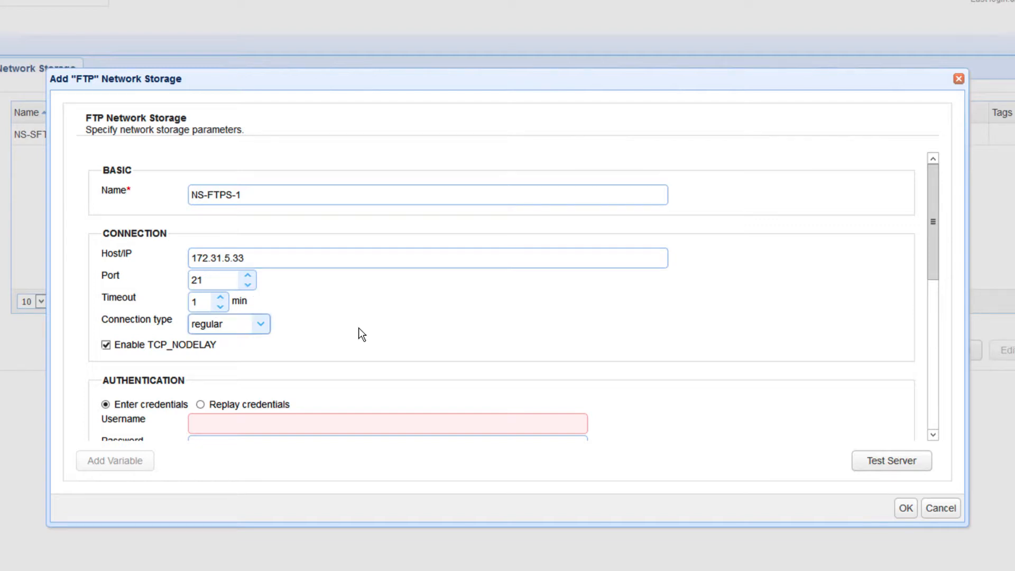
pyautogui.click(261, 426)
pyautogui.write('user1')
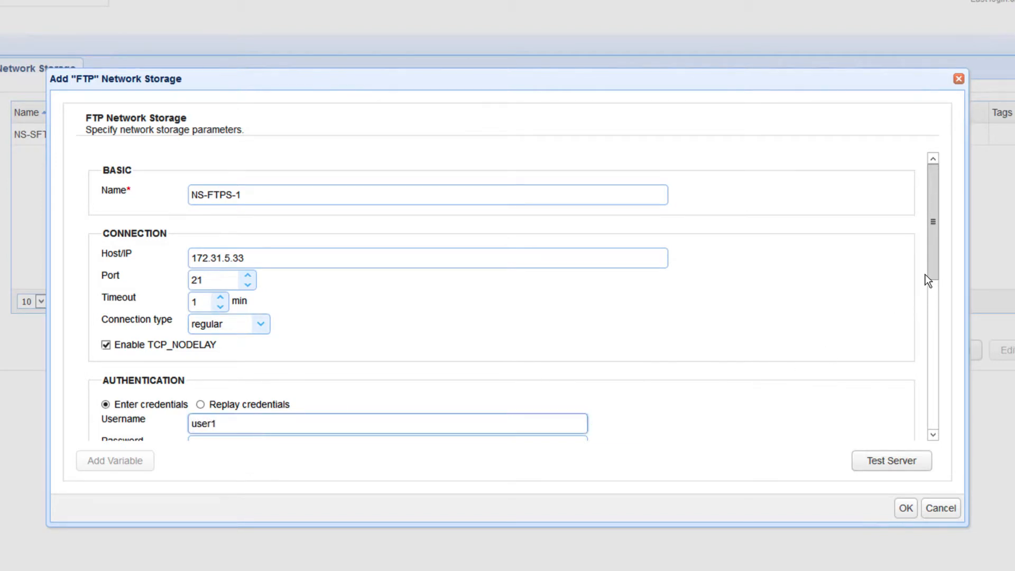
pyautogui.moveTo(931, 273); pyautogui.dragTo(932, 294)
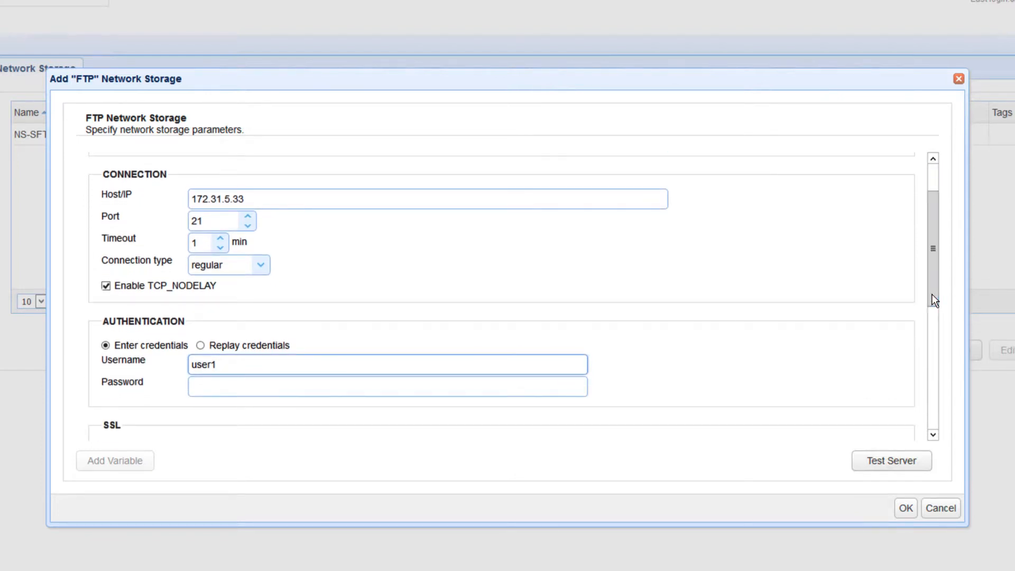
pyautogui.click(248, 390)
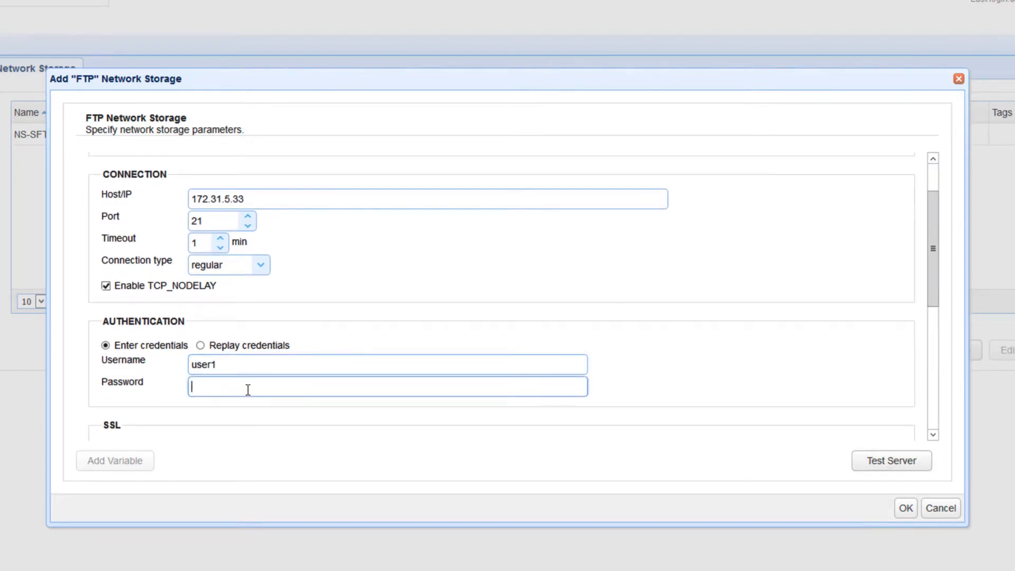
pyautogui.write('****')
pyautogui.click(261, 266)
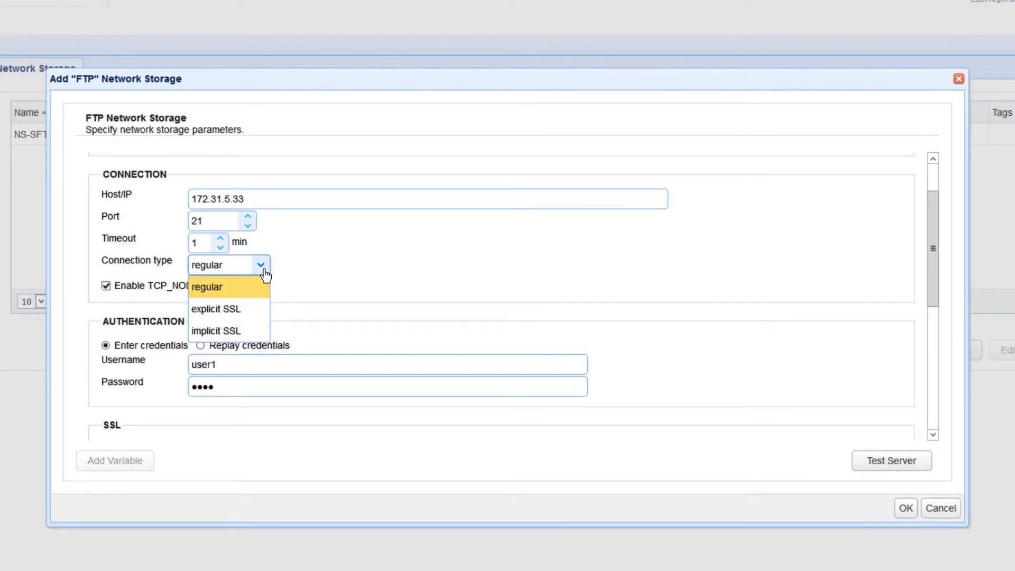
# Step: Keep the regular connection type, pass the server test, and save NS-FTPS-1
pyautogui.click(262, 267)
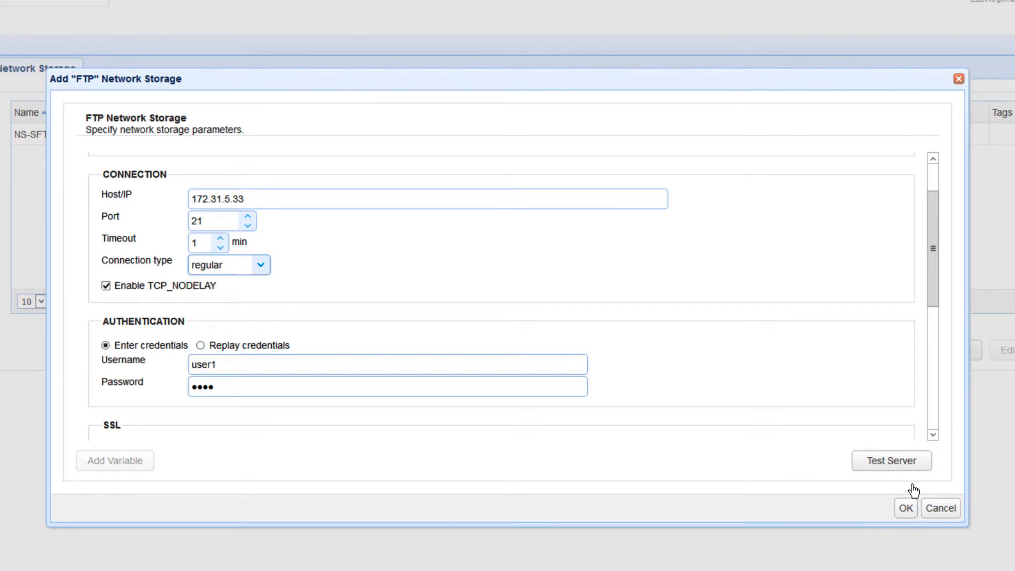
pyautogui.click(891, 465)
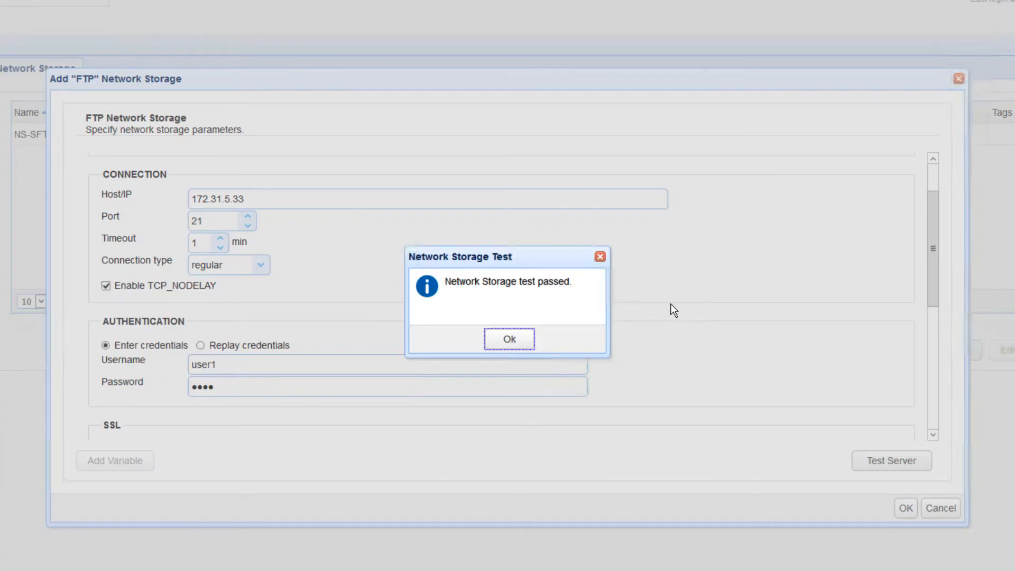
pyautogui.click(516, 342)
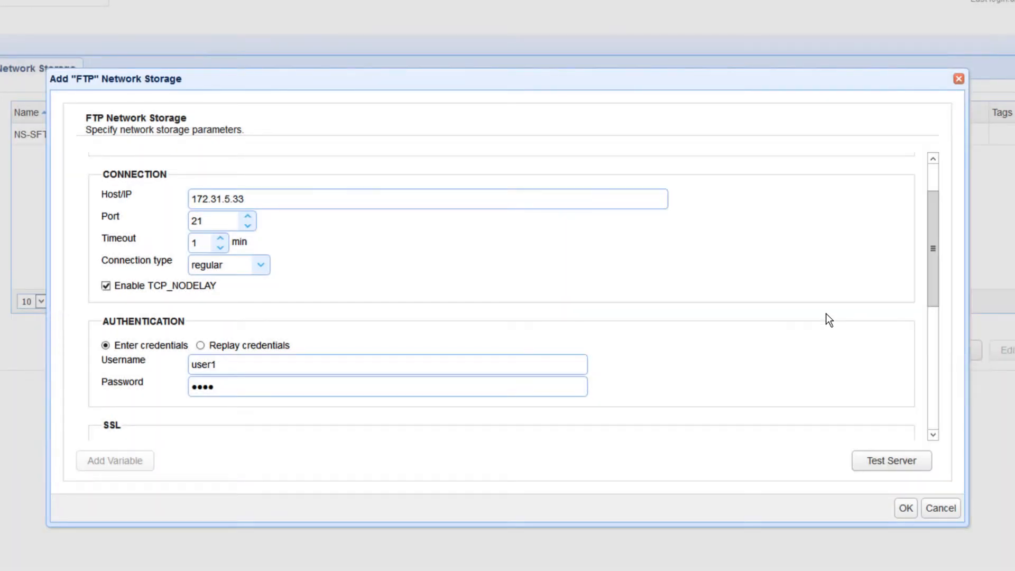
pyautogui.click(904, 508)
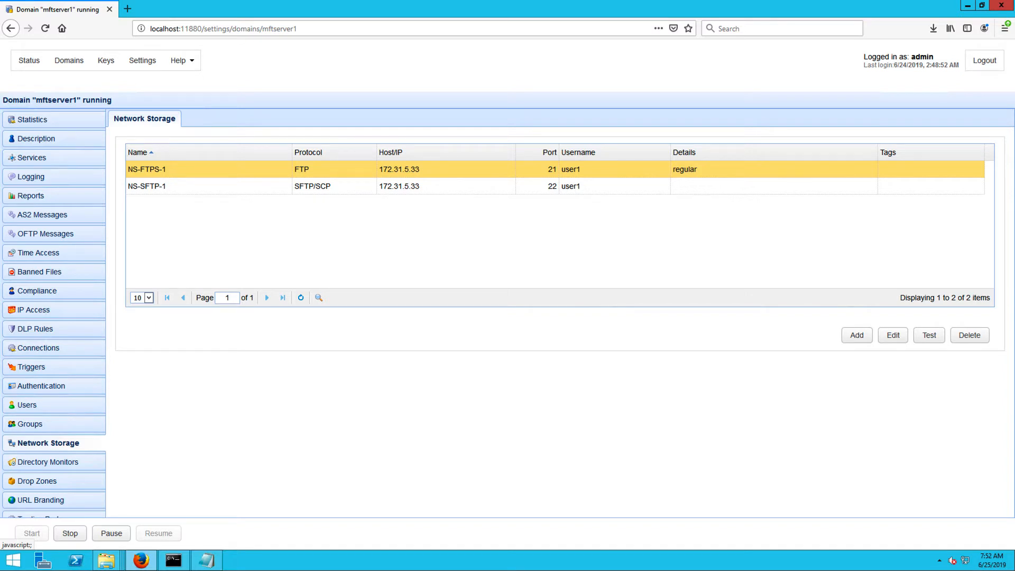
# Step: Open the first account in the Users list for editing
pyautogui.click(28, 405)
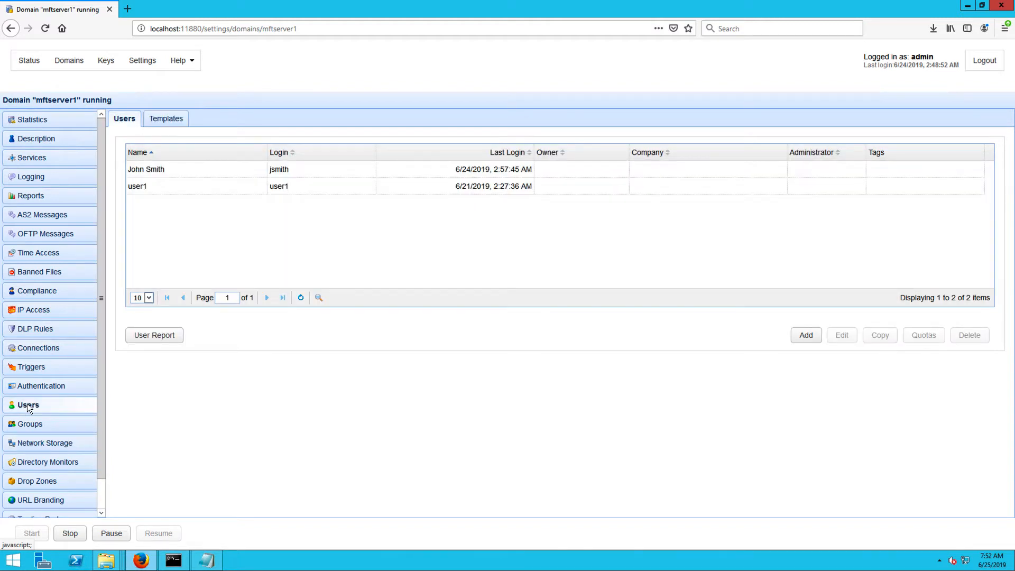
pyautogui.click(237, 172)
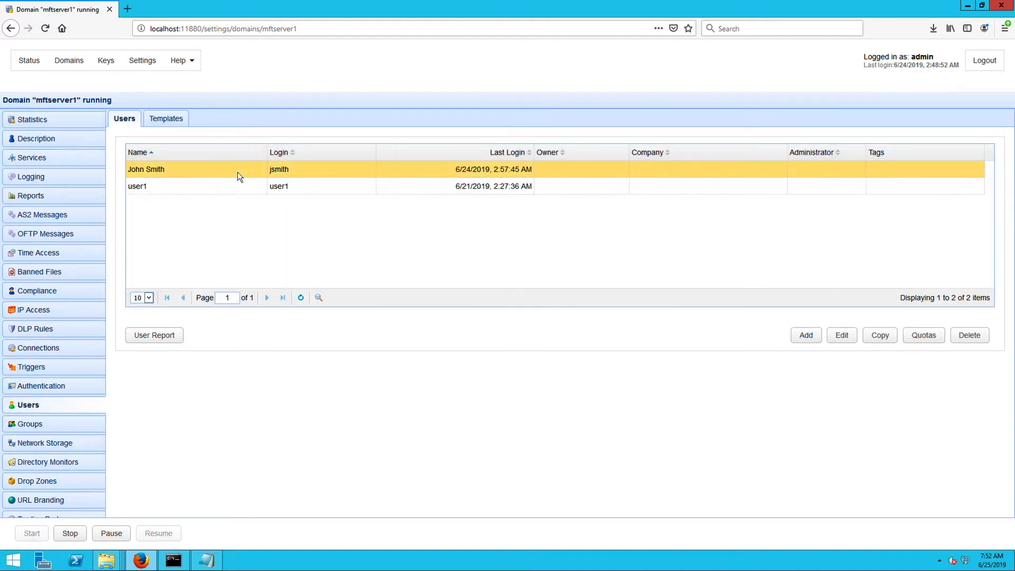
pyautogui.click(843, 336)
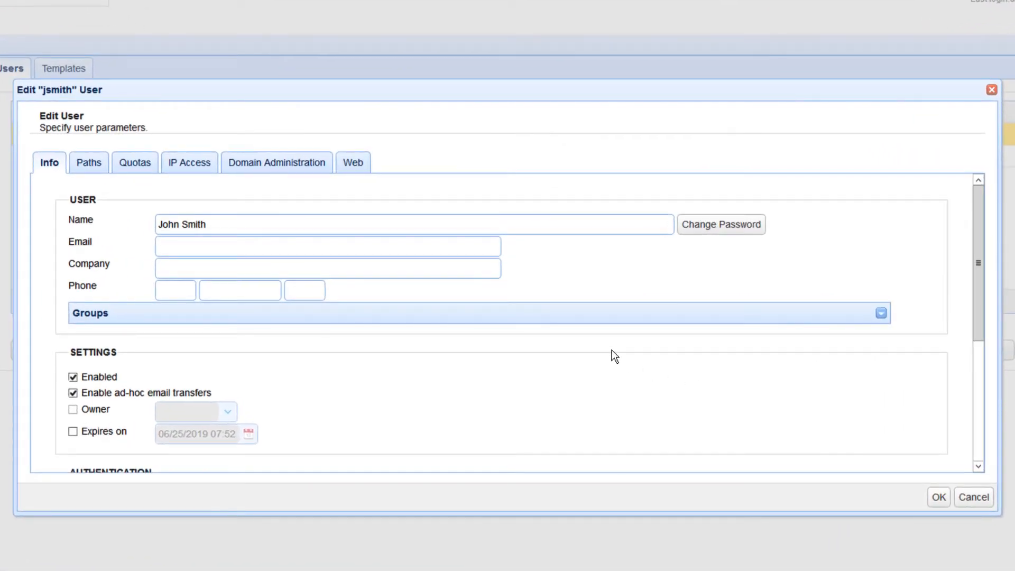
# Step: Add the virtual path /nsftps1 mapped to network storage NS-FTPS-1
pyautogui.click(91, 165)
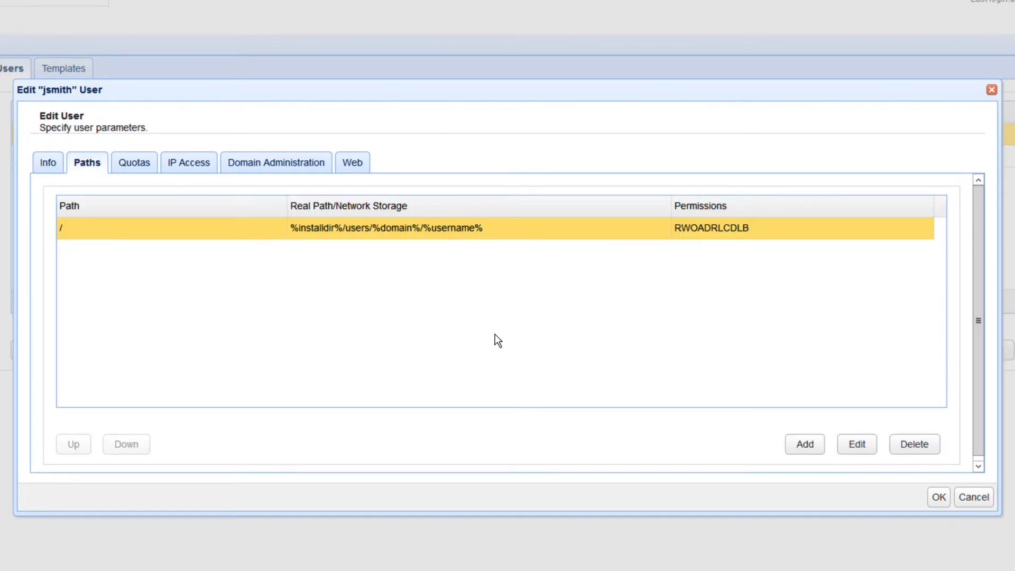
pyautogui.click(801, 446)
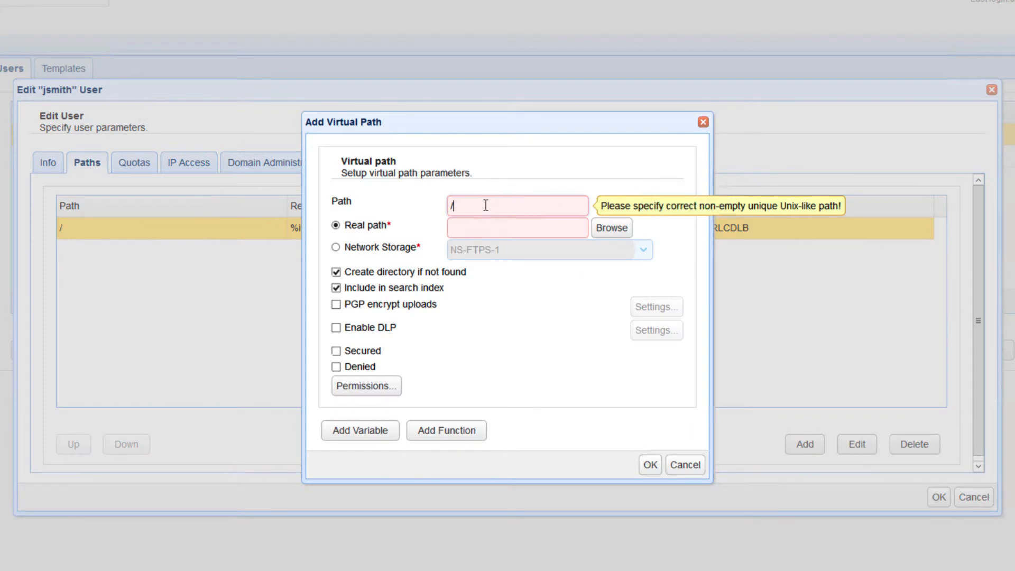
pyautogui.write('nsftps1')
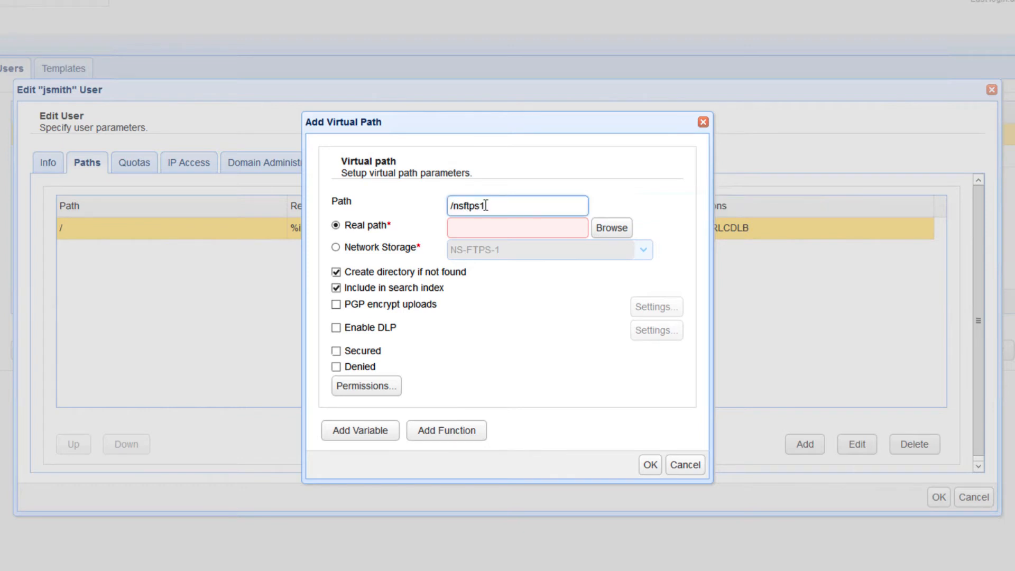
pyautogui.click(482, 232)
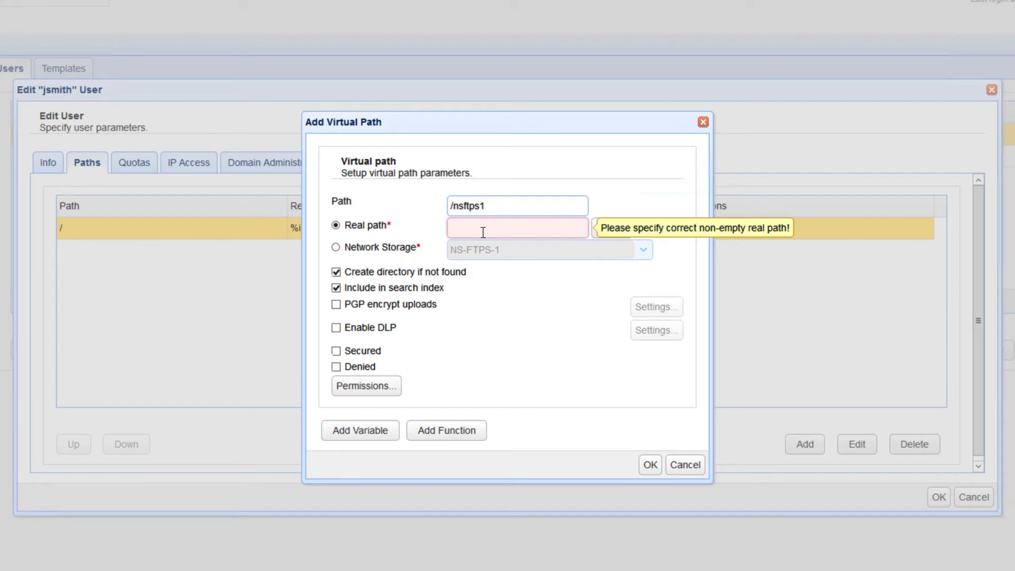
pyautogui.click(482, 233)
pyautogui.click(336, 247)
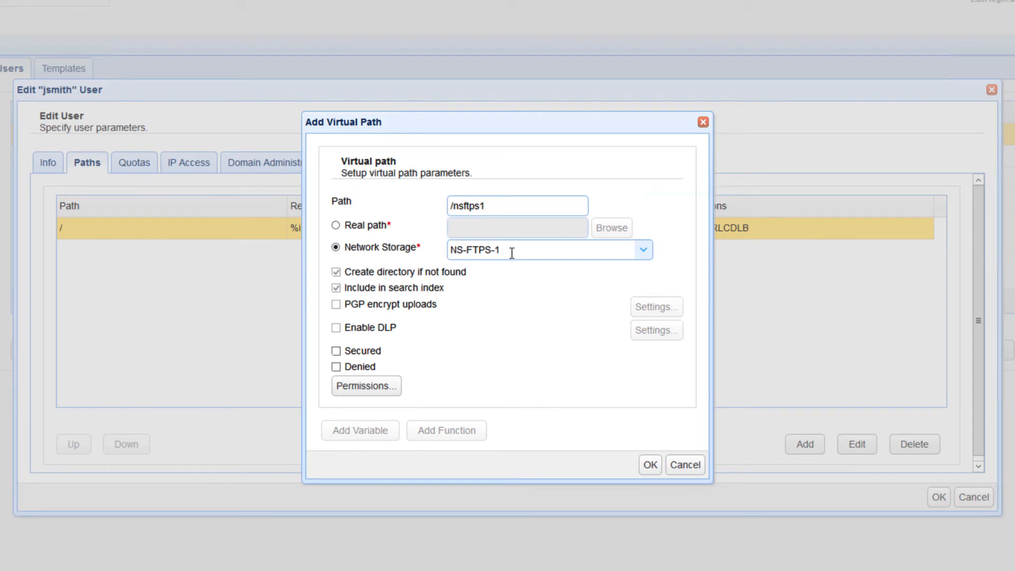
pyautogui.click(649, 465)
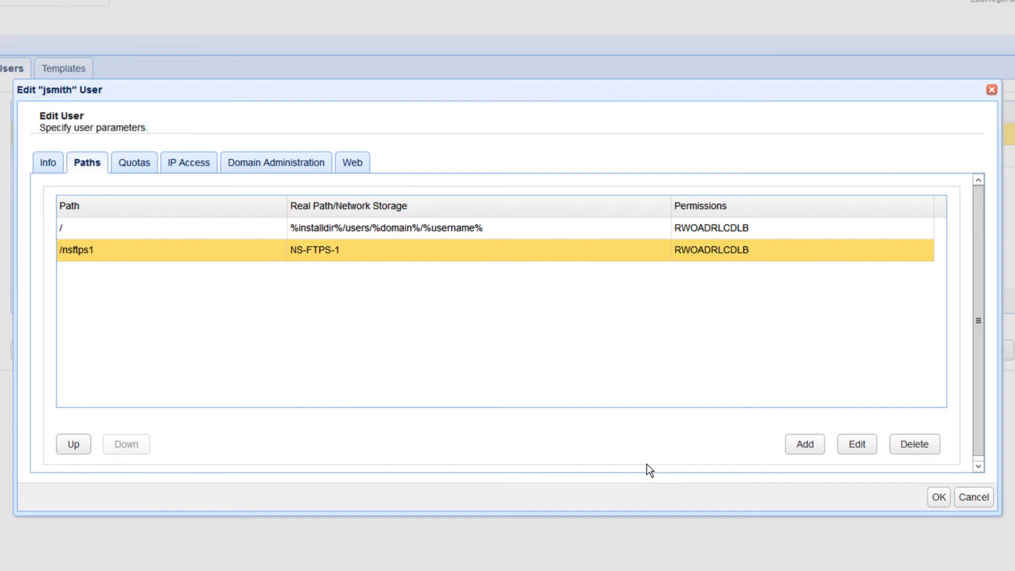
# Step: Save the user, then log into the web client on domain mftserver1 with the user's credentials
pyautogui.click(939, 497)
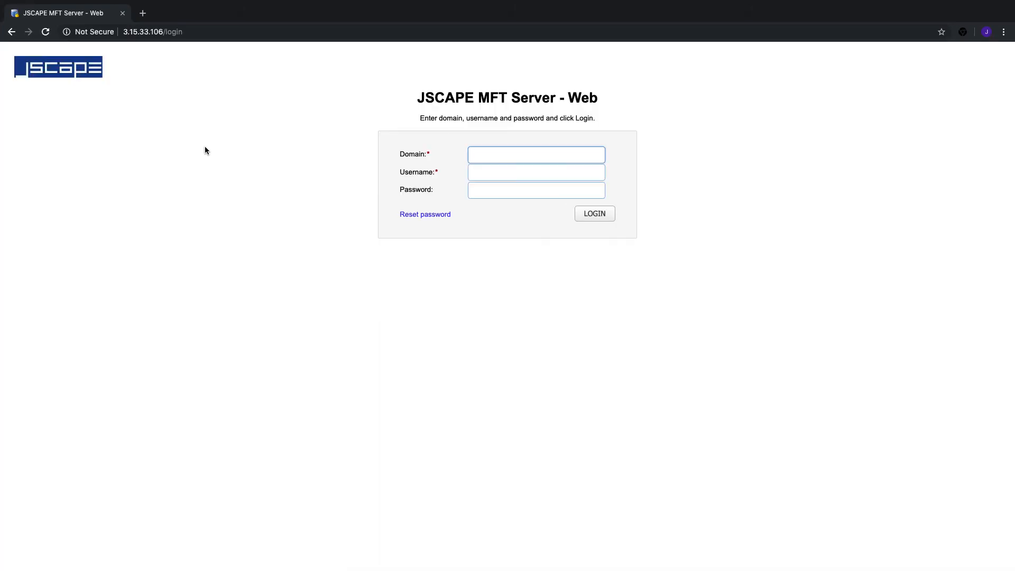
pyautogui.write('mftserver1')
pyautogui.press('Tab')
pyautogui.write('jsmith')
pyautogui.press('super+a')
pyautogui.press('Tab')
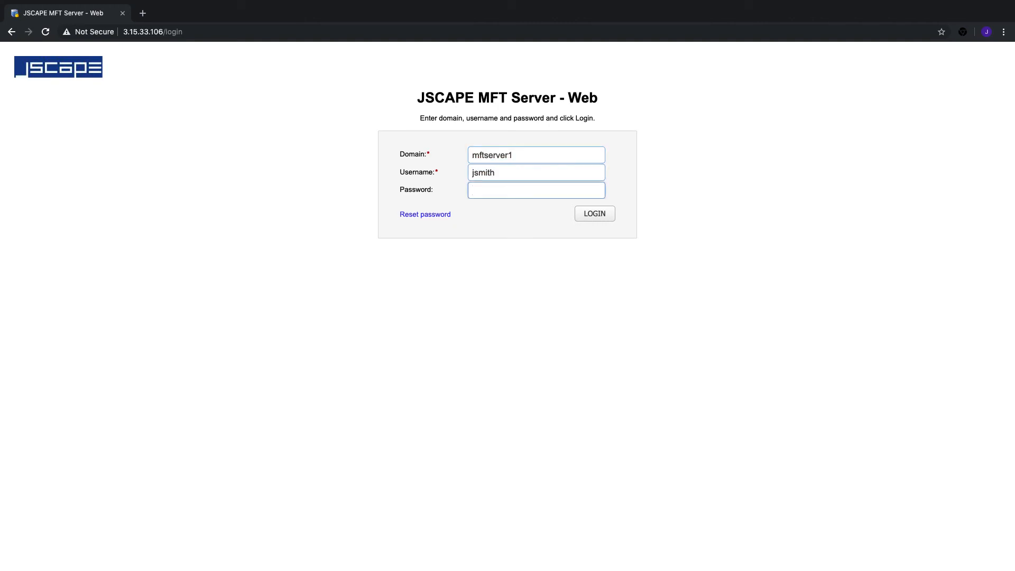
pyautogui.write('******')
pyautogui.press('Return')
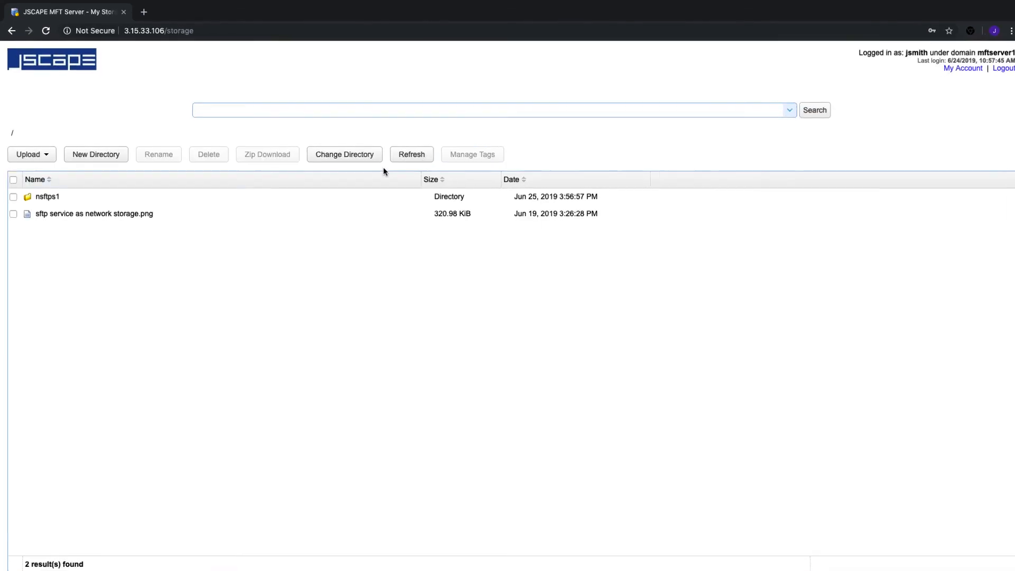